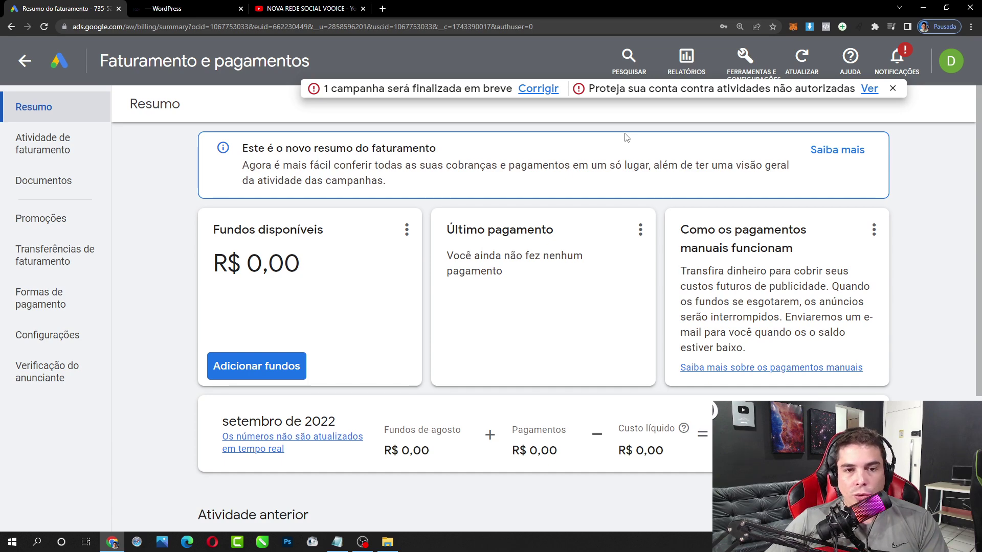
Review the available funds and expand the setembro de 2022 billing breakdown to examine its entries, collapsing it when done
left_click_drag(301, 263, 196, 262)
scroll(378, 264, "down", 3)
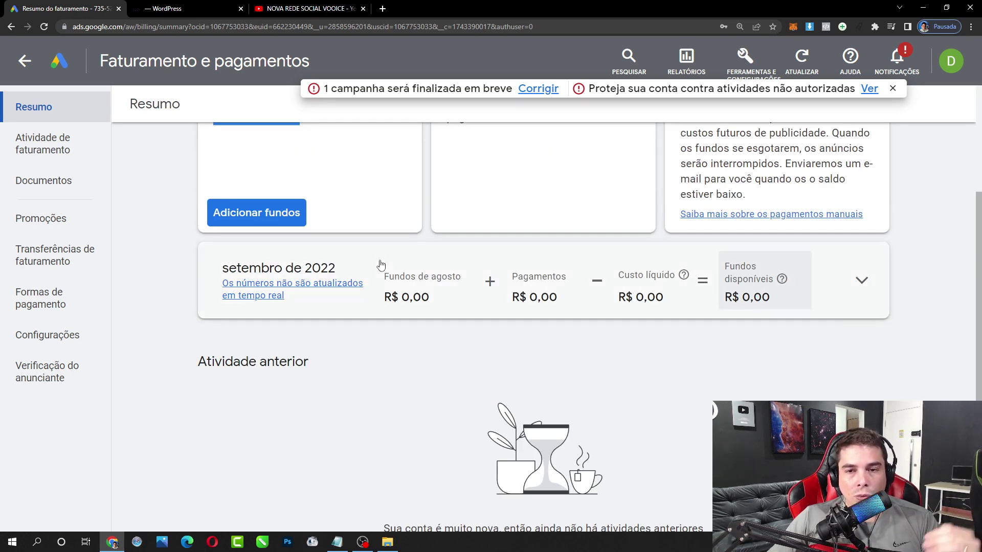
left_click_drag(202, 269, 842, 280)
scroll(818, 291, "down", 4)
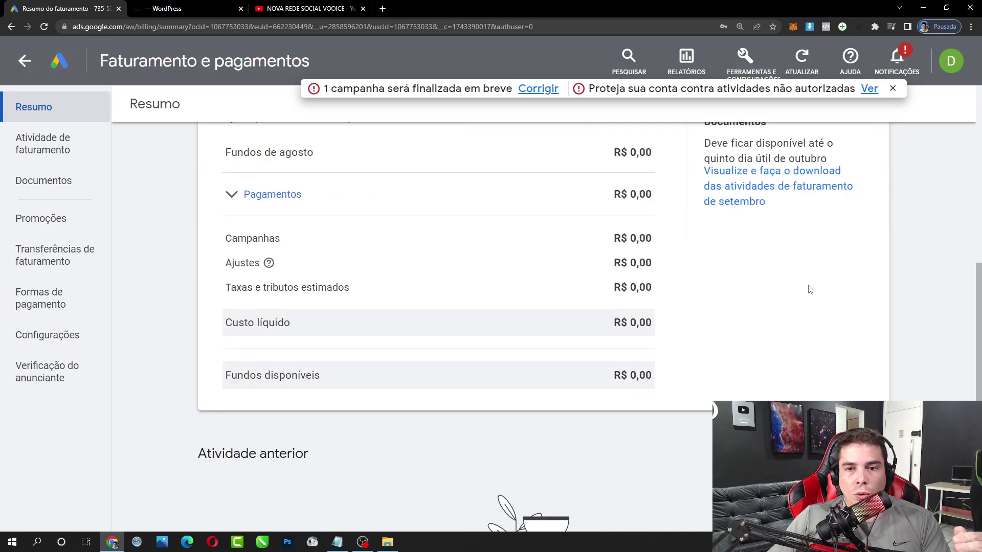
scroll(783, 302, "up", 2)
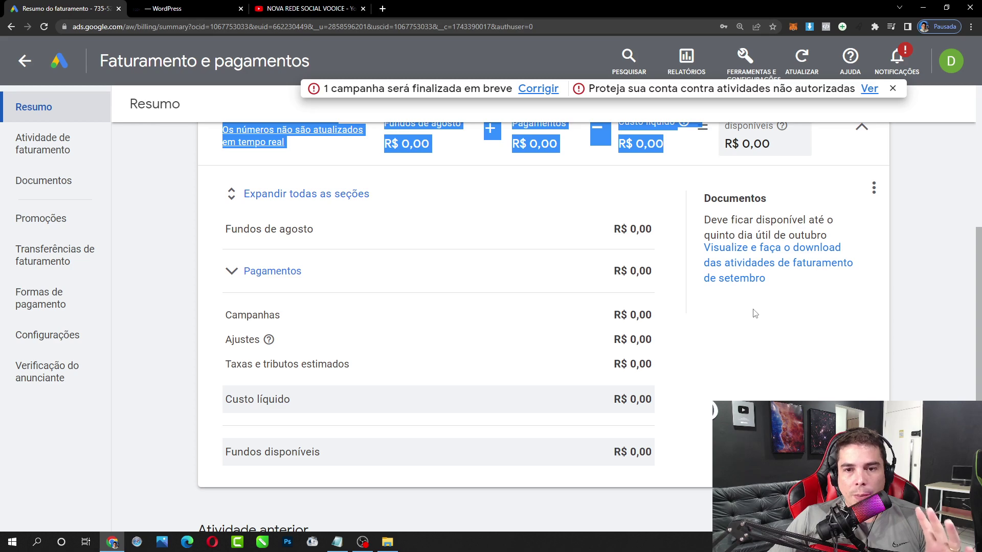
scroll(755, 314, "up", 2)
left_click(861, 207)
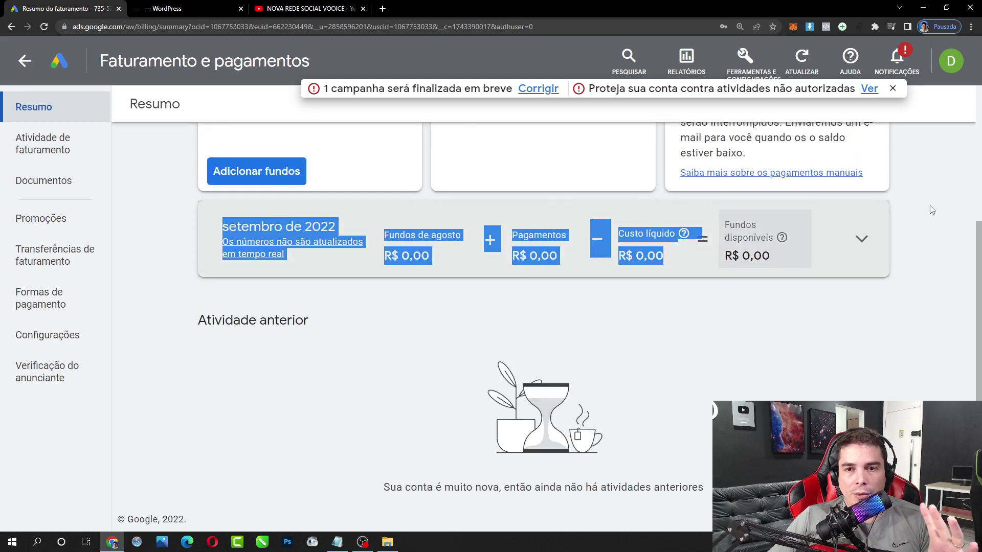
left_click(932, 209)
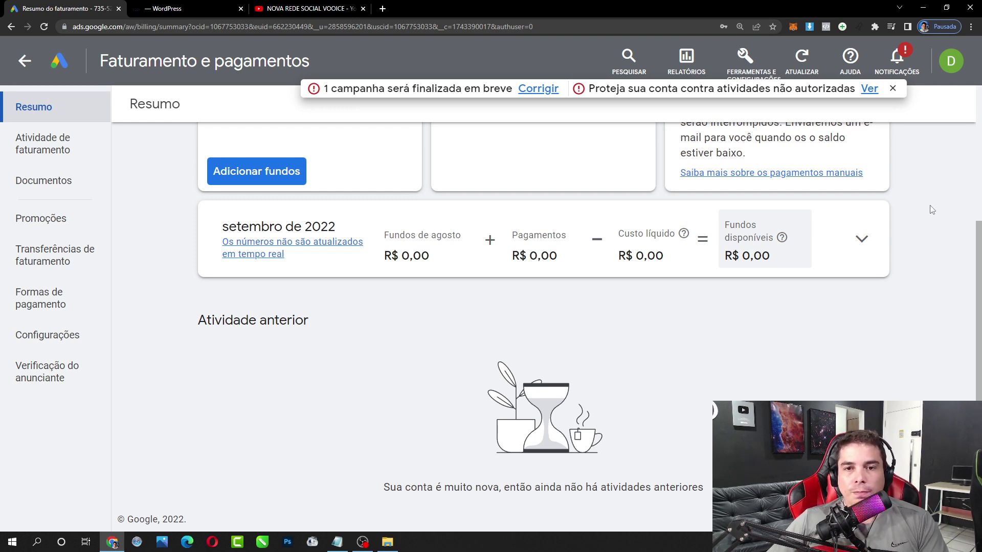
Add funds to the account by issuing a Boleto bancário payment of R$ 100
scroll(322, 328, "up", 3)
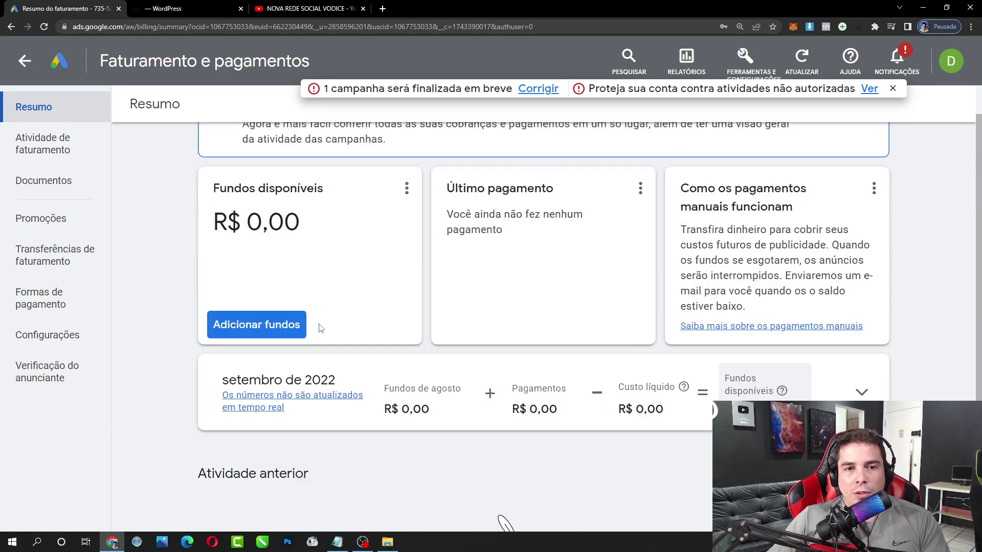
left_click(283, 336)
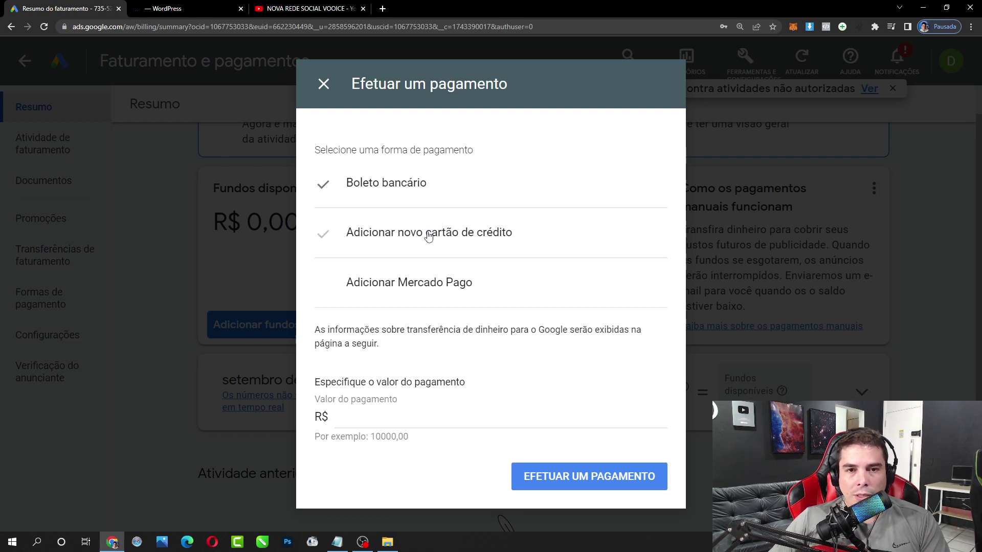
left_click(412, 419)
type("100")
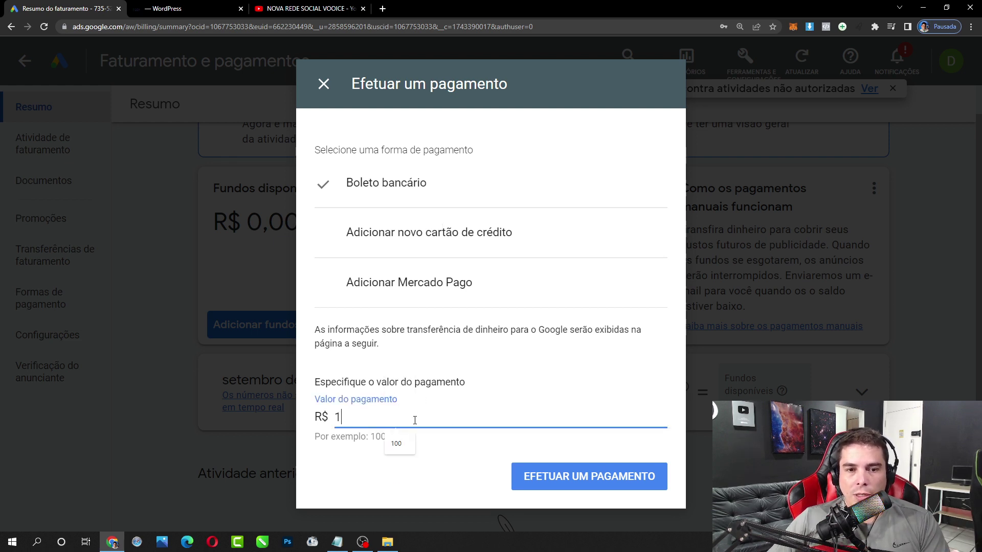
left_click(583, 483)
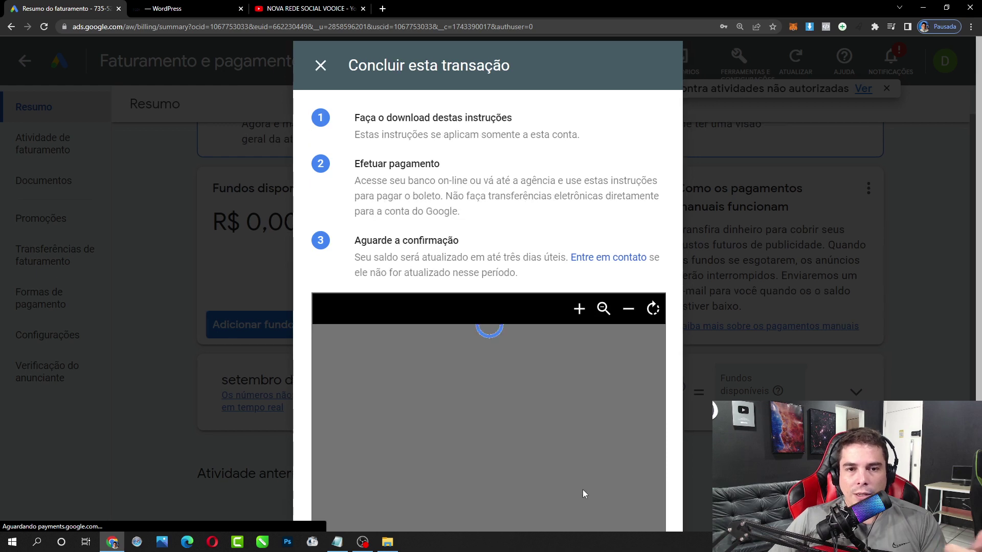
Download the boleto and select its payment line code in the opened PDF to examine it
scroll(553, 458, "down", 2)
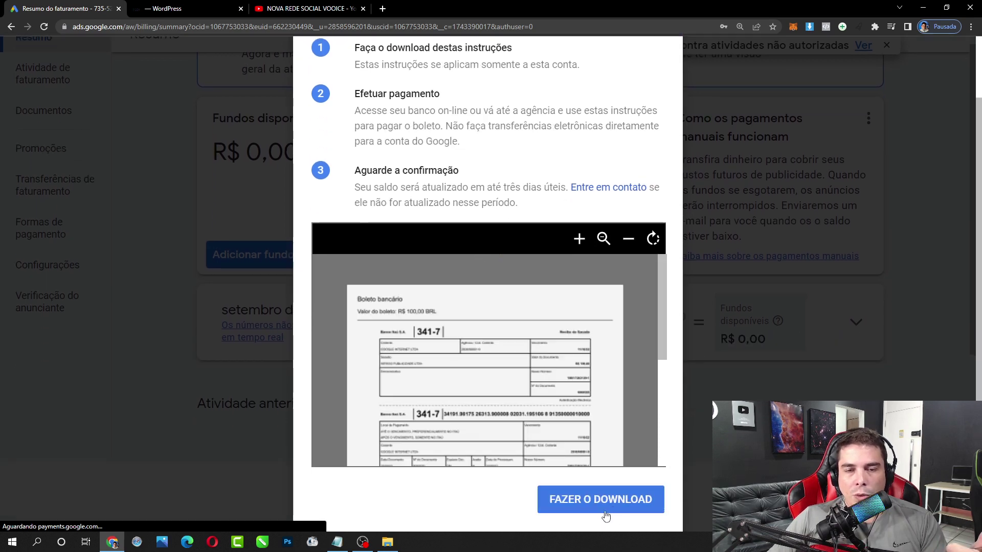
left_click(603, 504)
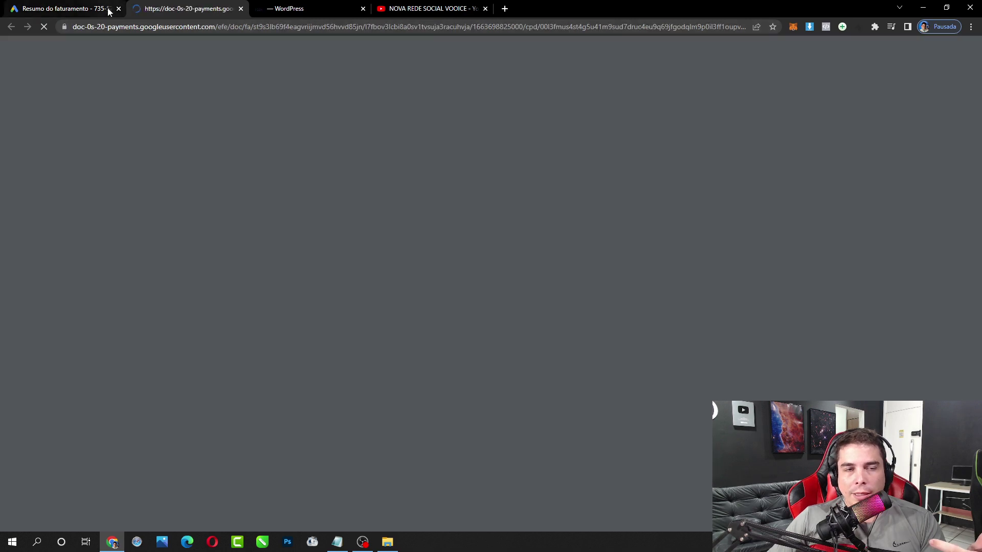
left_click(81, 8)
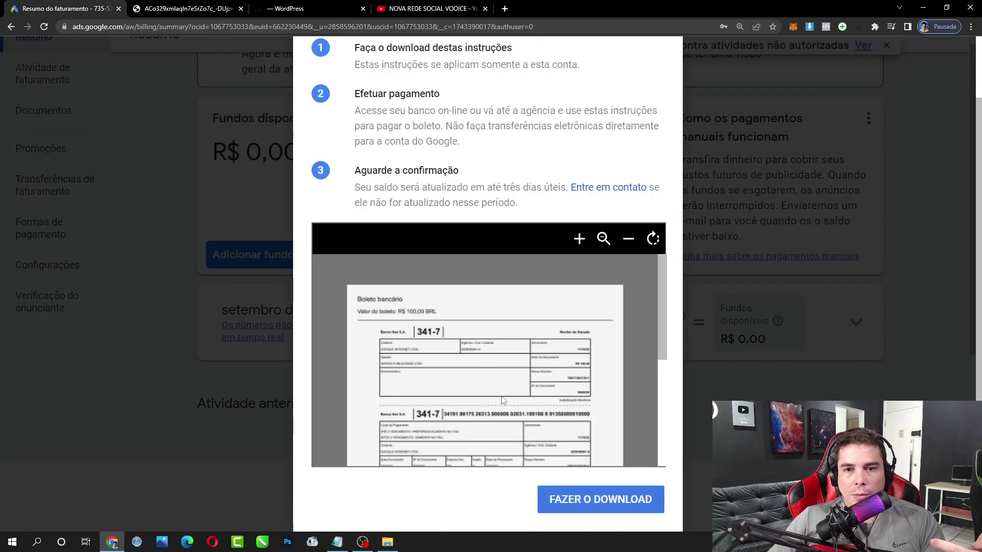
left_click(173, 8)
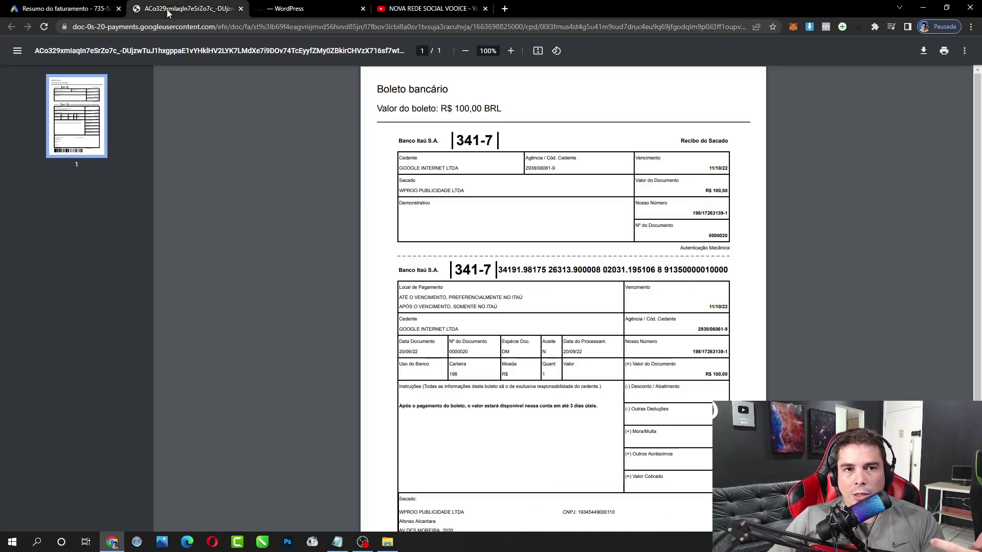
left_click_drag(502, 270, 748, 278)
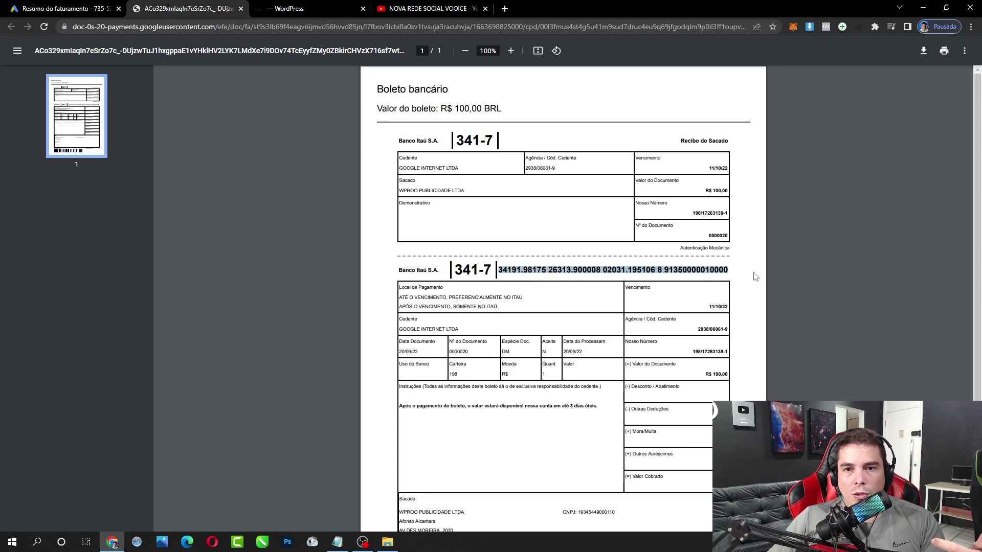
scroll(641, 310, "down", 1)
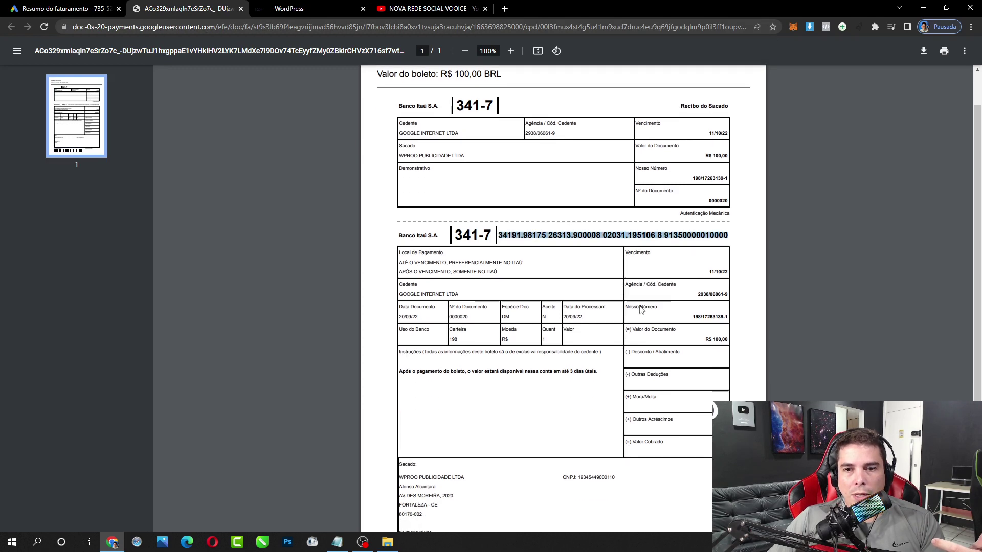
Close the transaction instructions on the billing page, check the available funds, and return to the campaign list
left_click(76, 7)
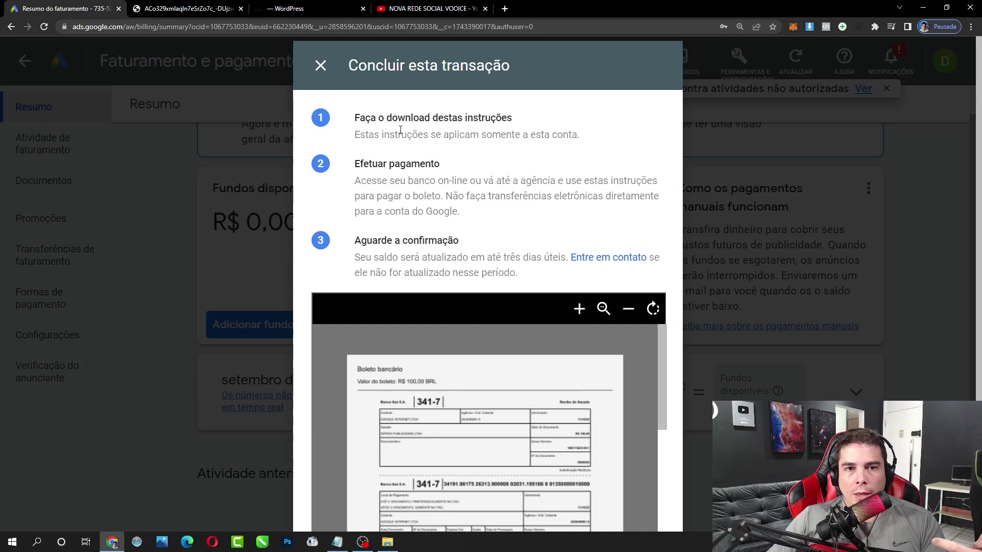
left_click(320, 65)
left_click_drag(297, 243, 202, 232)
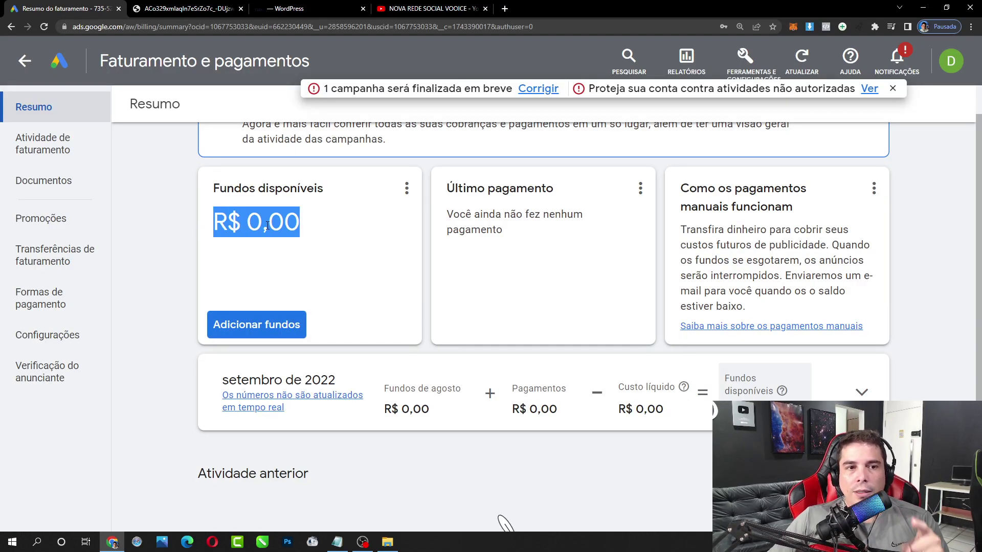
left_click(25, 60)
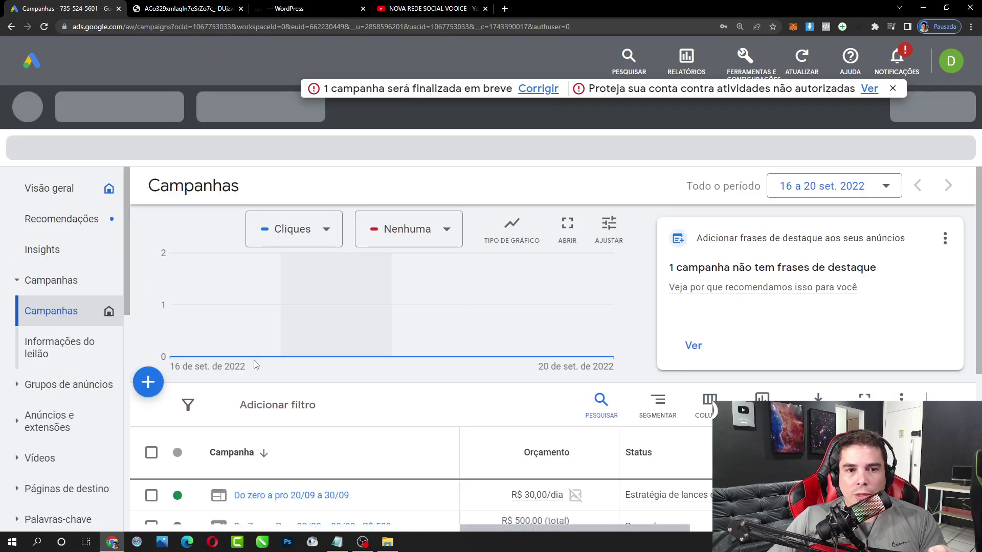
Set the daily budget of the campaign "Do zero a pro 20/09 a 30/09" to R$ 3.000,00 and save it, confirming the large increase
scroll(178, 298, "down", 5)
scroll(179, 307, "up", 2)
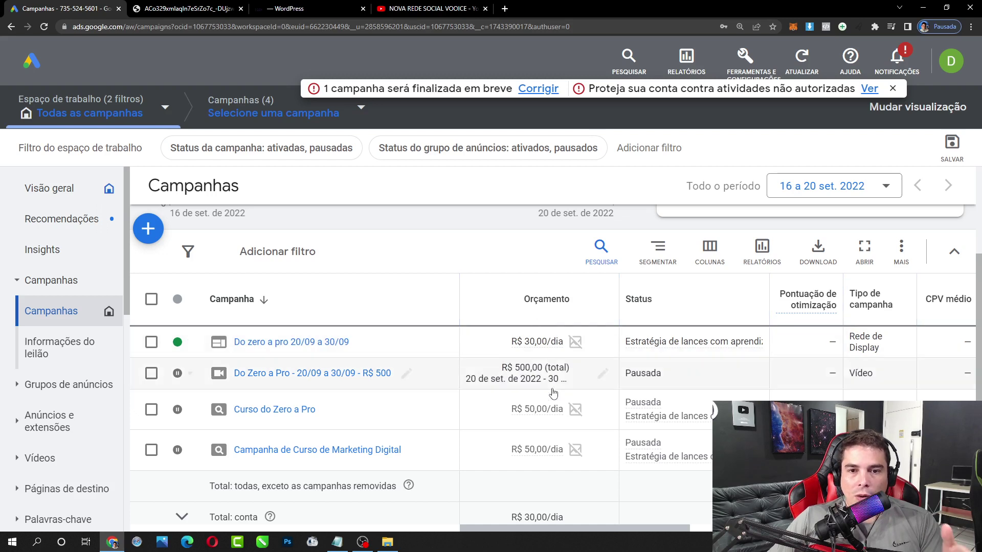
mouse_move(554, 451)
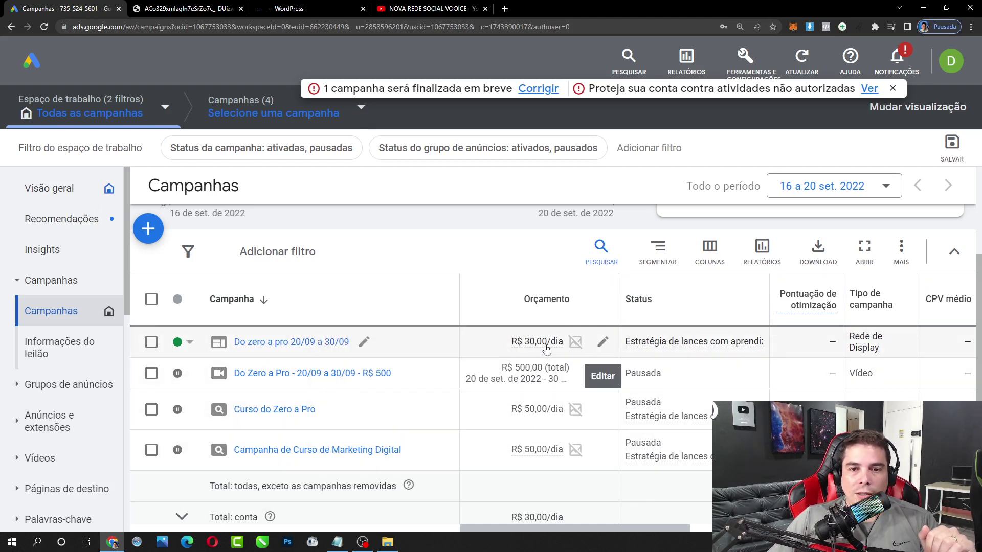
left_click(602, 341)
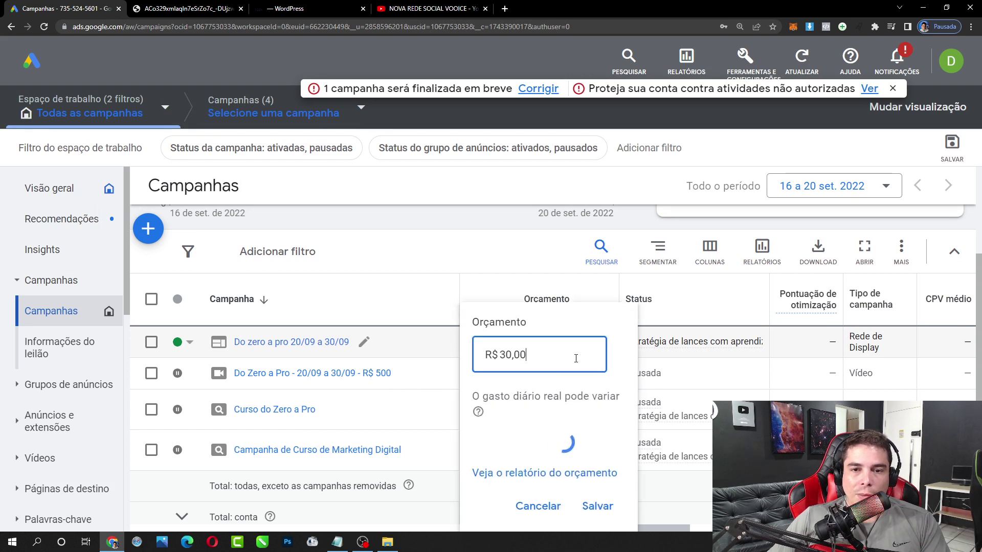
left_click(507, 327)
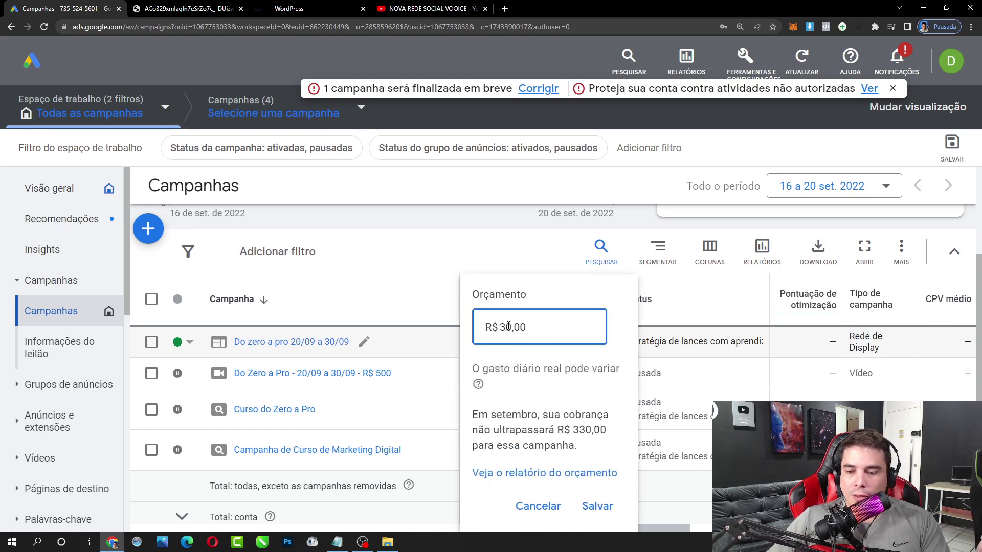
type("00")
key("BackSpace")
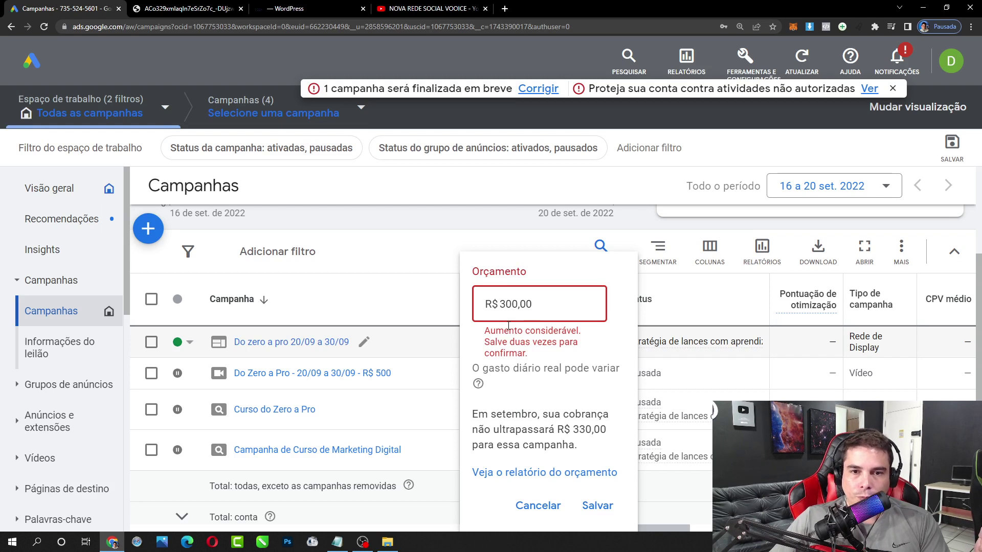
type("0")
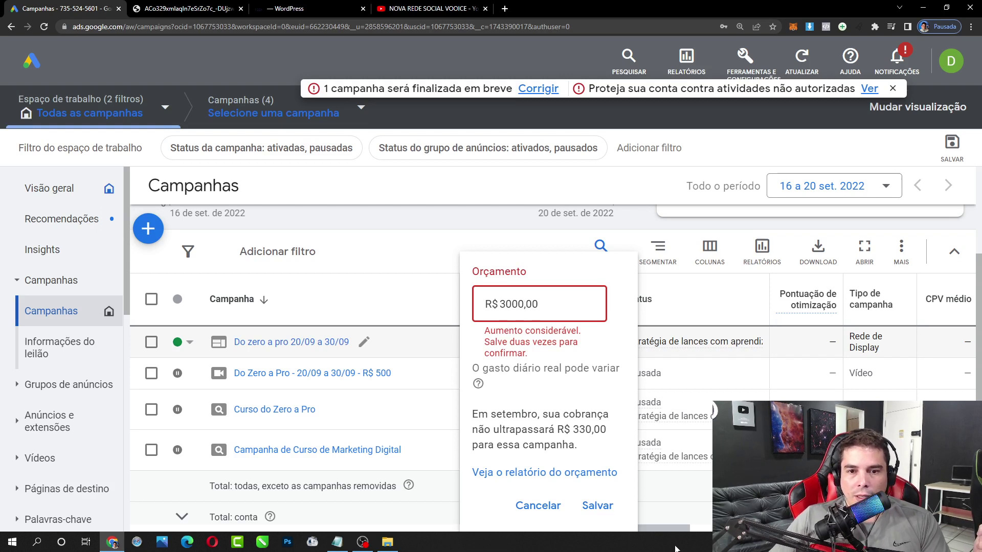
left_click(603, 510)
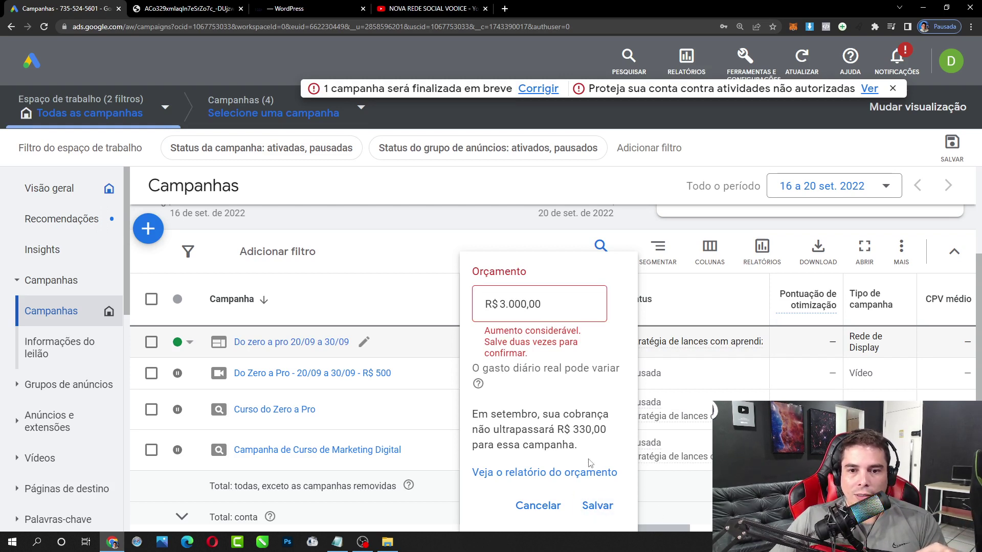
left_click(592, 507)
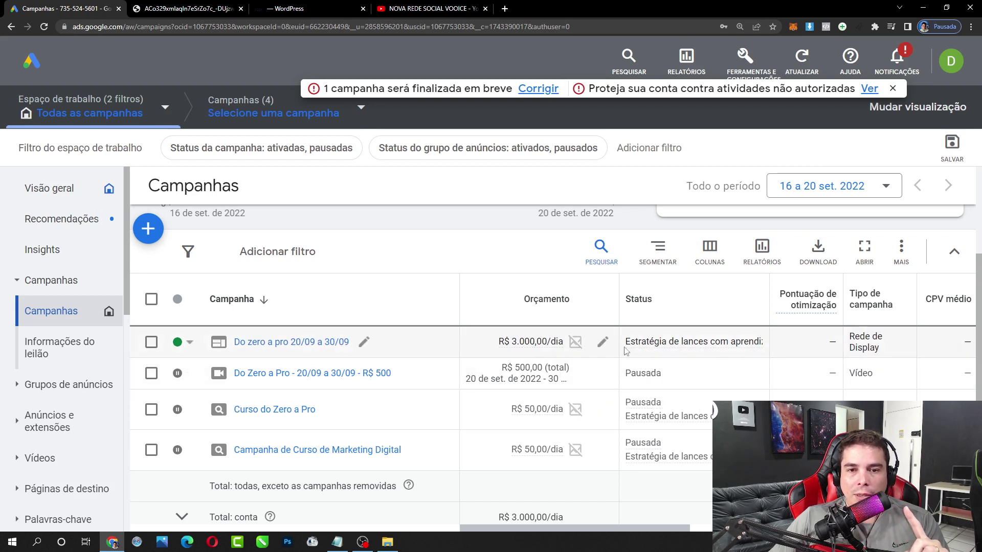
Try adding a zero to the "Do zero a pro 20/09 a 30/09" daily budget, remove it, and save the budget re-entered as R$ 3.000,00
left_click(603, 342)
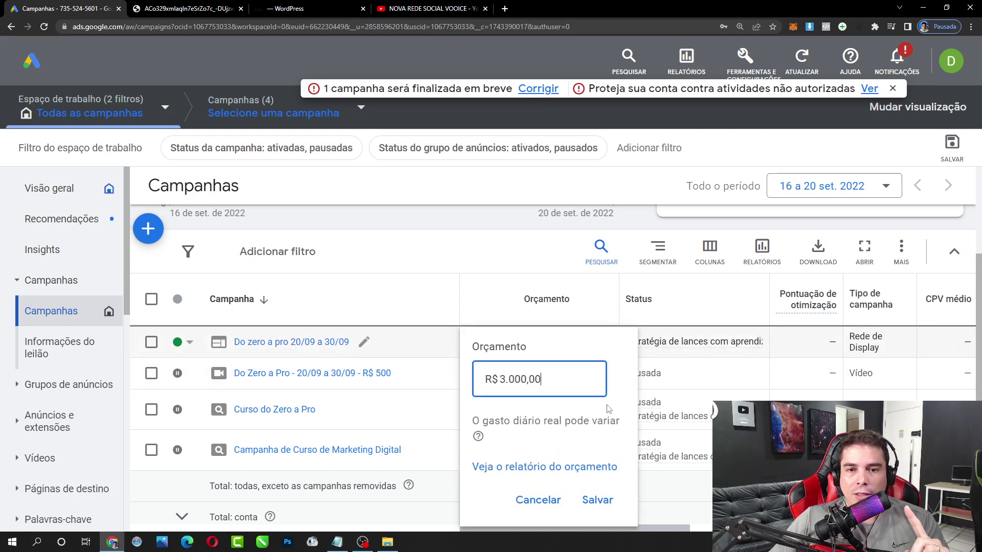
left_click(523, 380)
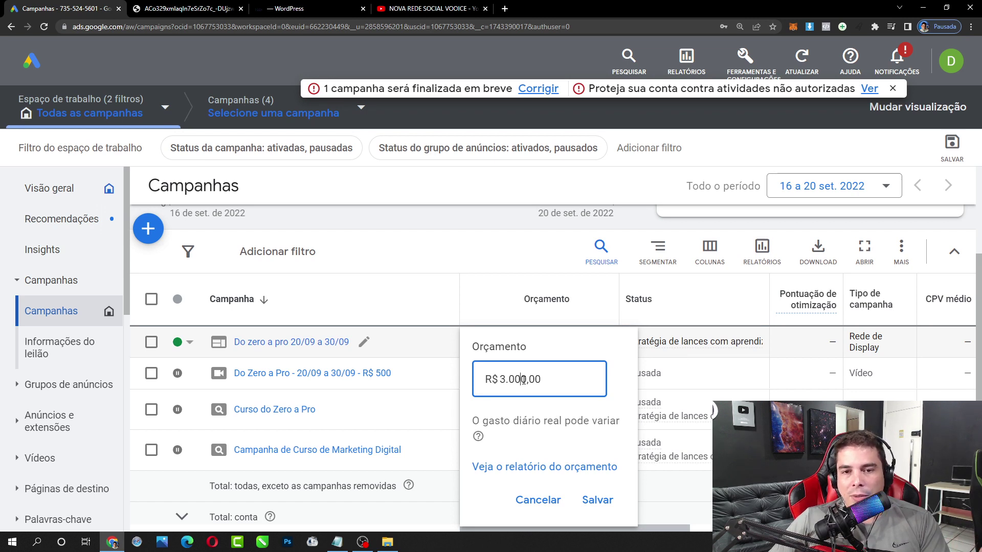
type("0")
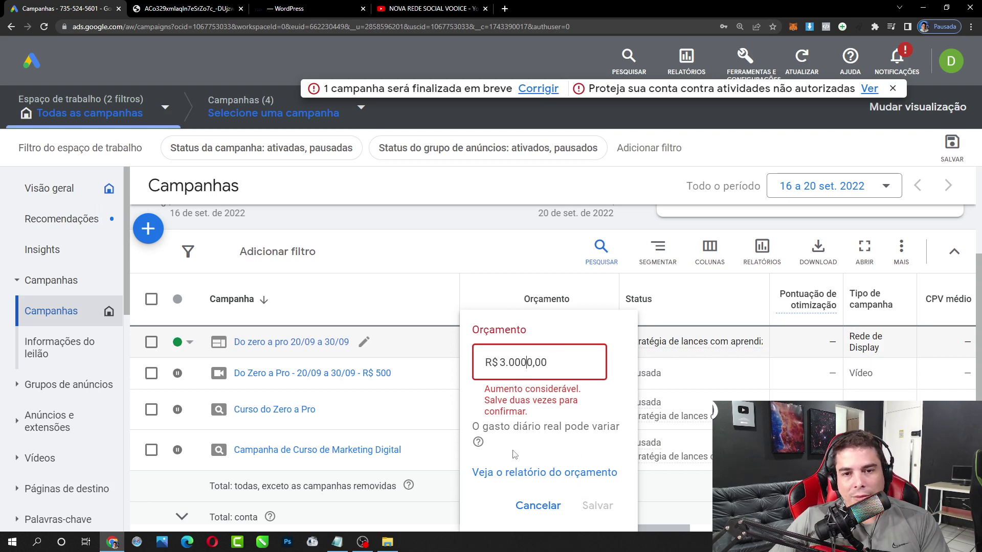
key("BackSpace")
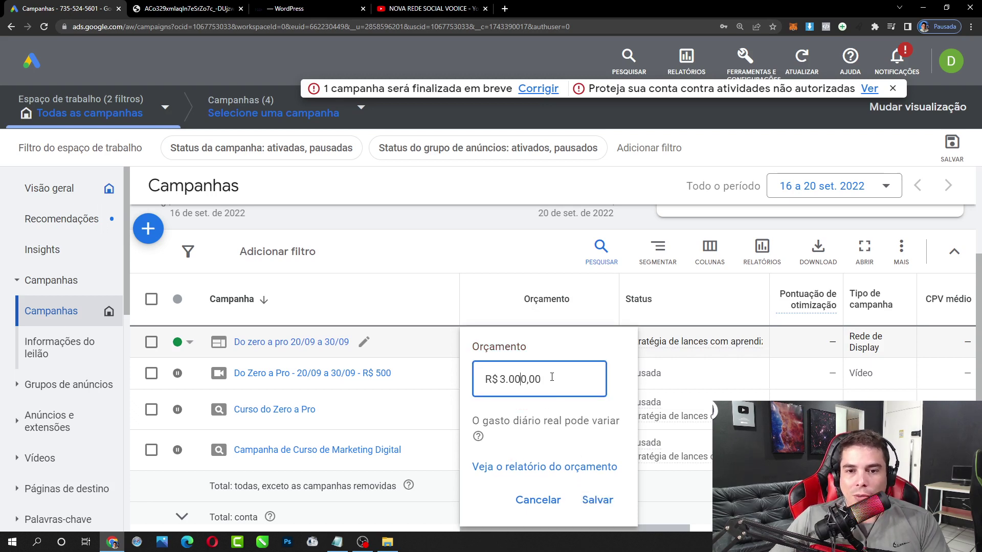
double_click(552, 377)
type("300")
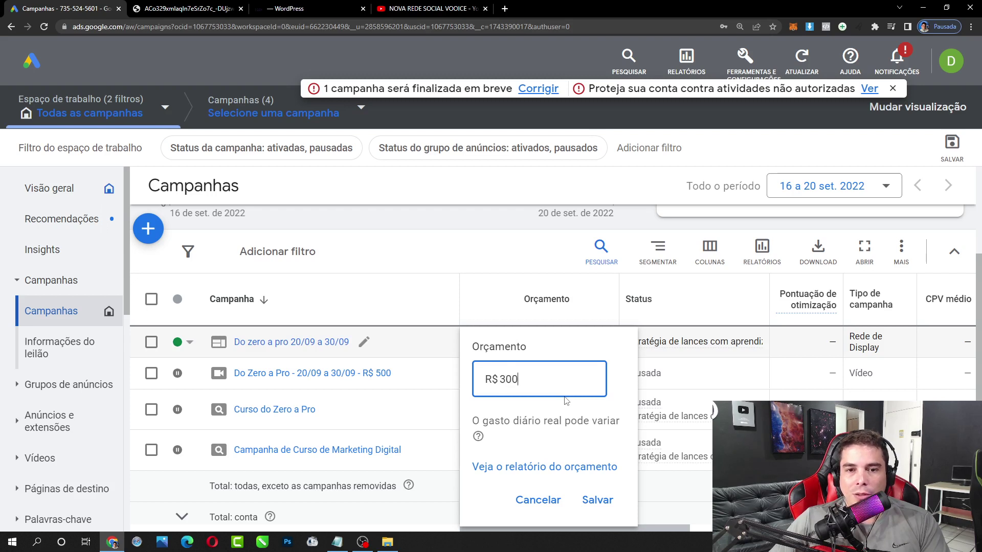
key("BackSpace")
key("BackSpace")
type(".000,00")
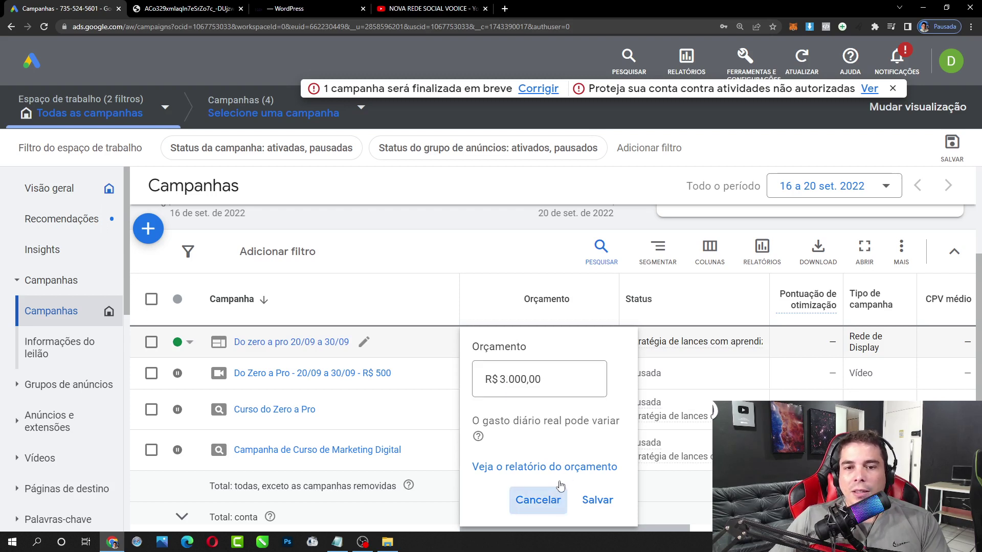
left_click(597, 500)
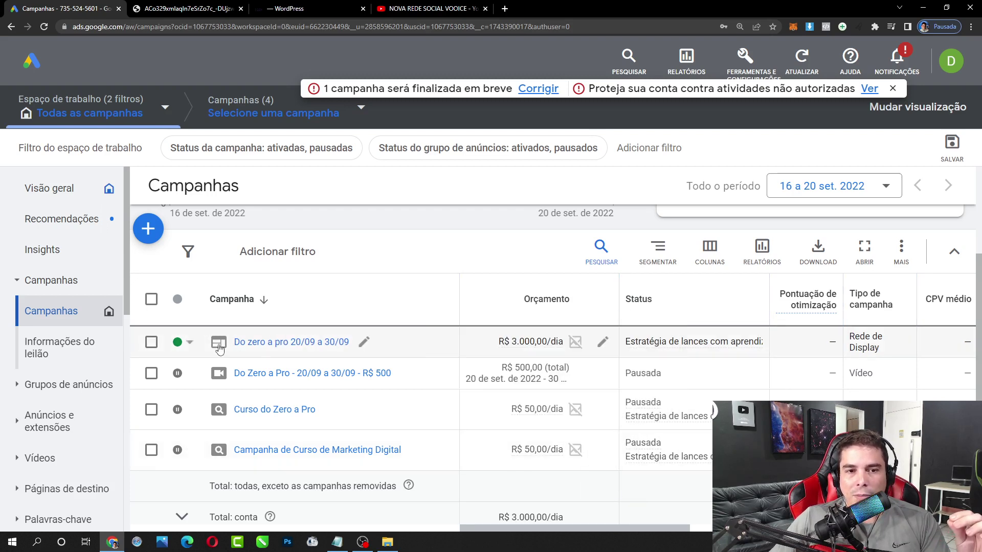
Pause the display campaign "Do zero a pro 20/09 a 30/09"
left_click(179, 343)
left_click(212, 399)
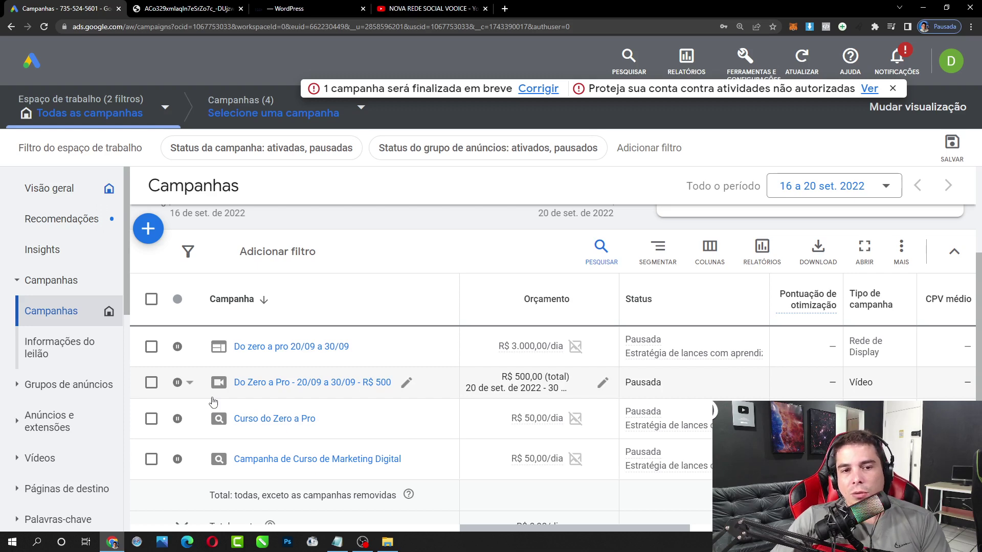
scroll(214, 402, "up", 2)
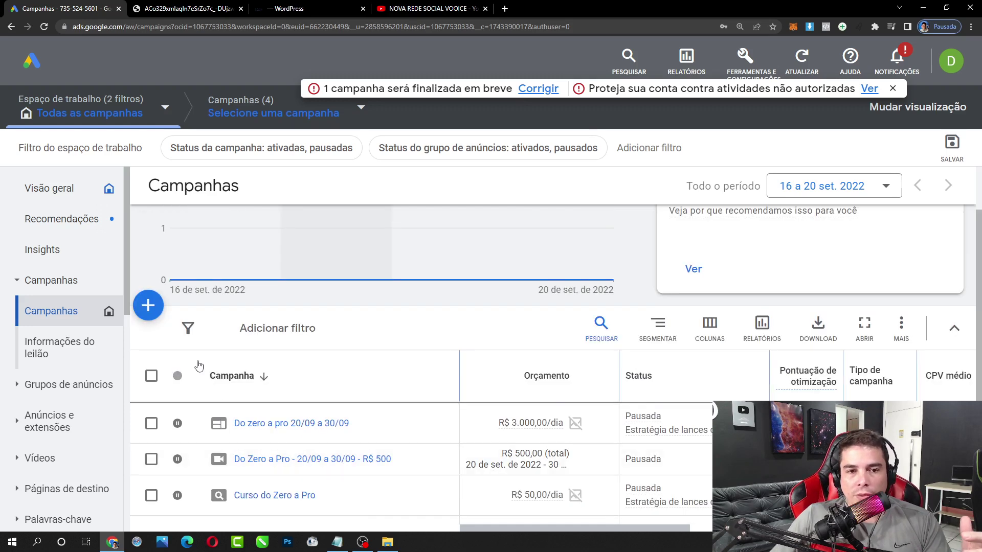
Enable the display campaign "Do zero a pro 20/09 a 30/09" and pause it again
left_click(180, 424)
left_click(215, 429)
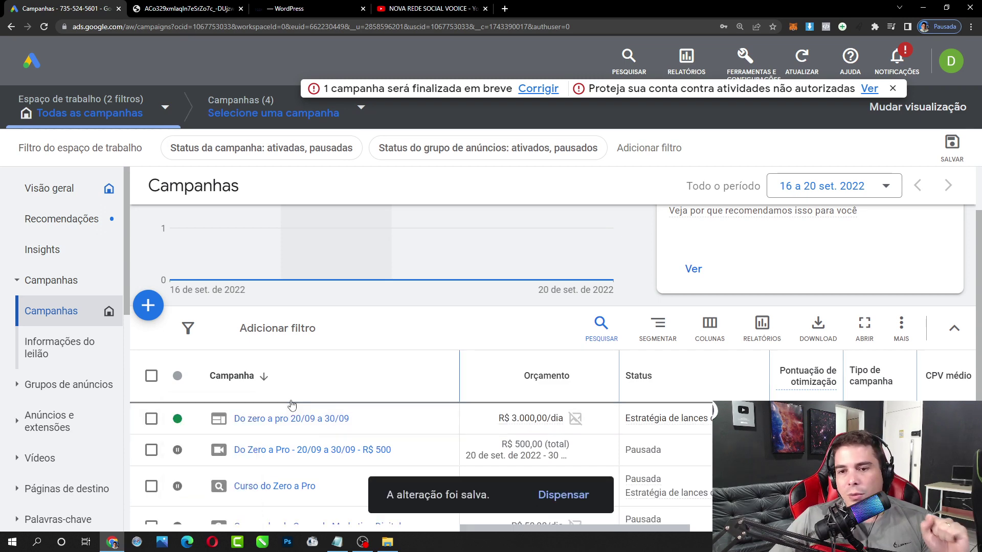
scroll(292, 405, "down", 2)
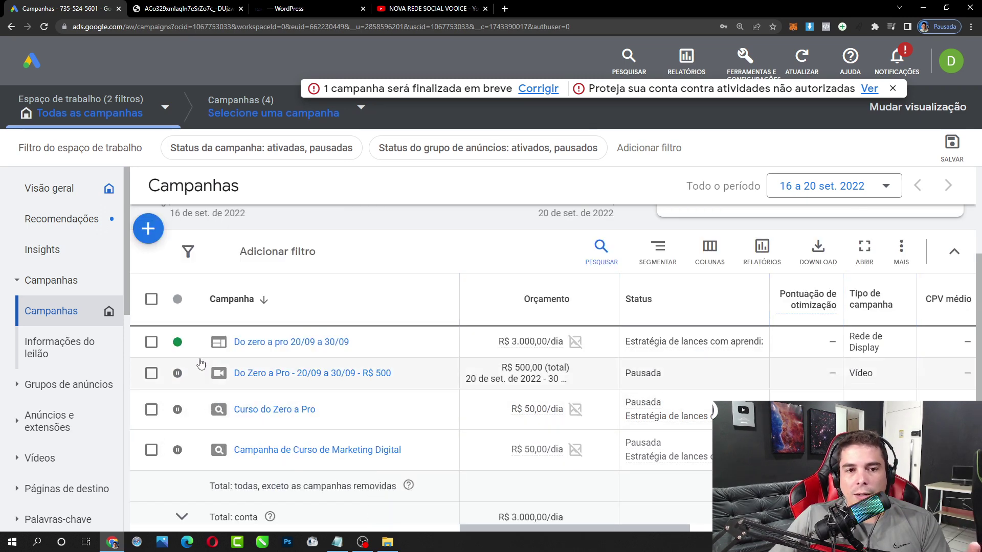
left_click(180, 342)
left_click(207, 392)
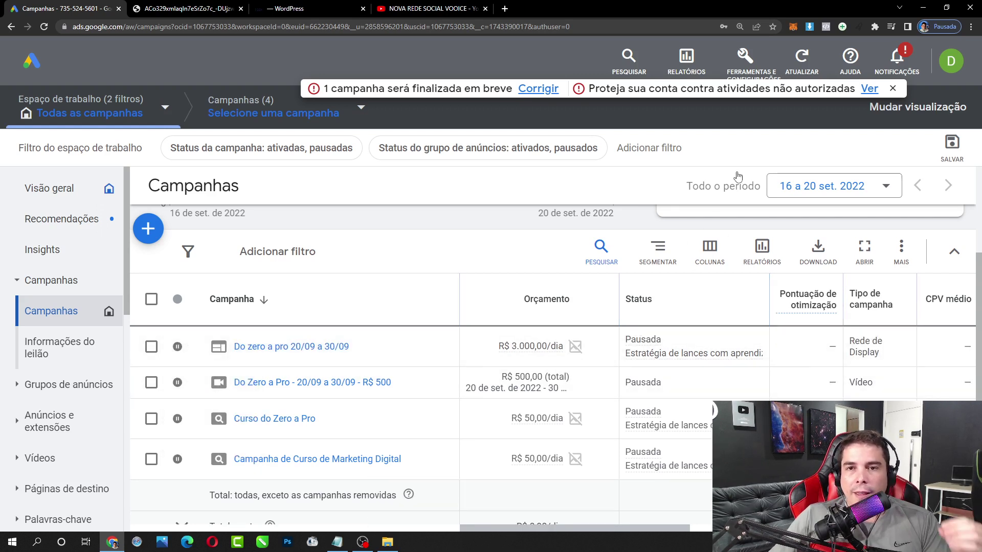
Open the account's billing summary and go on to the billing documents page
left_click(744, 71)
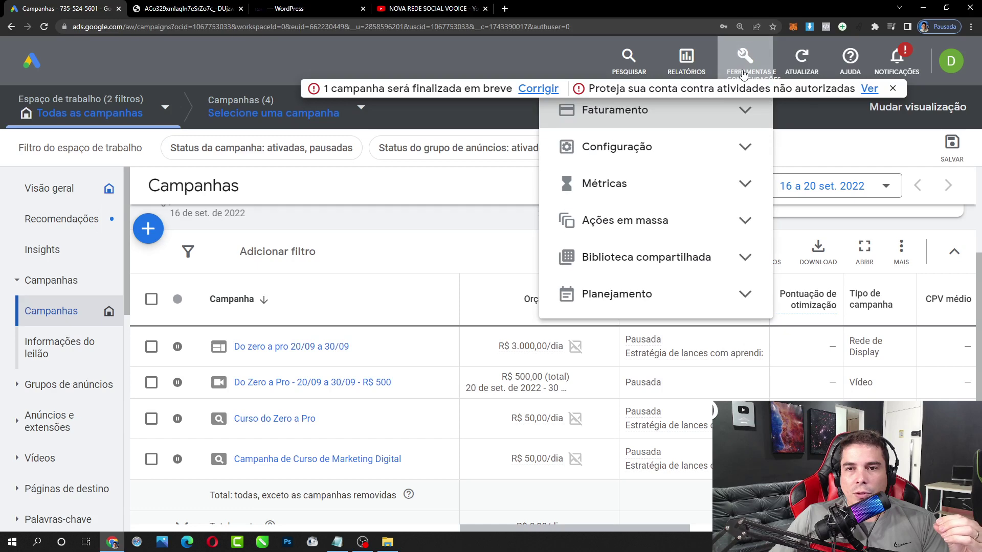
left_click(680, 110)
left_click(619, 134)
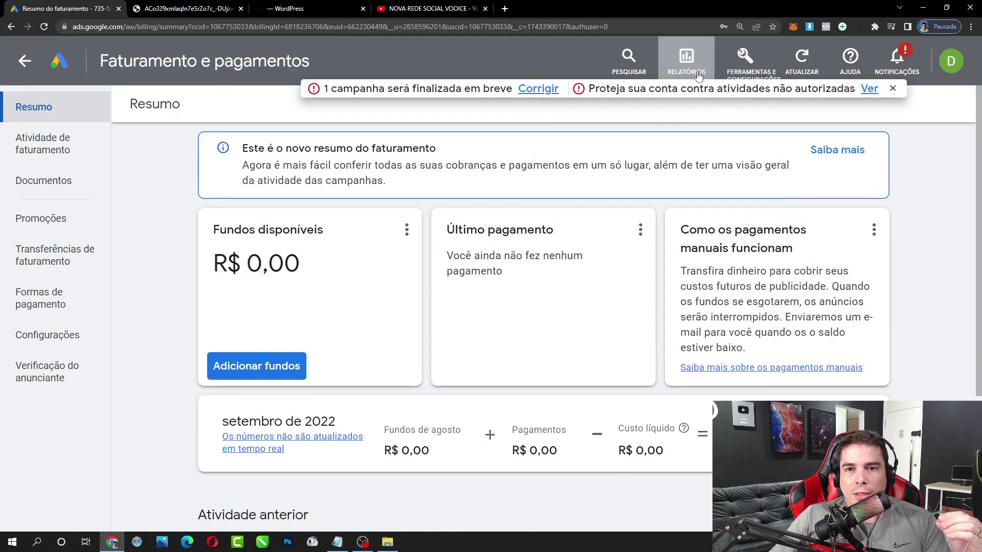
left_click(745, 64)
left_click(705, 117)
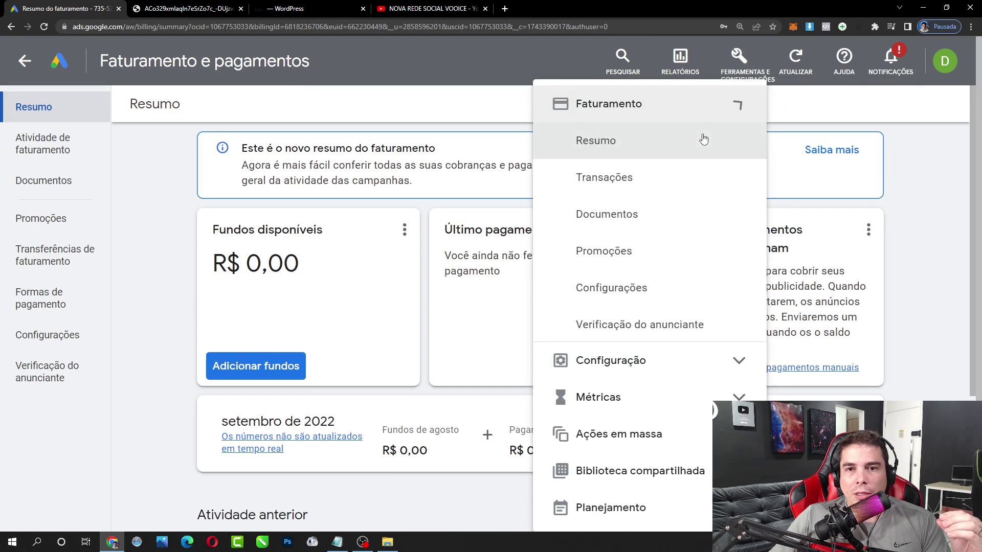
left_click(633, 207)
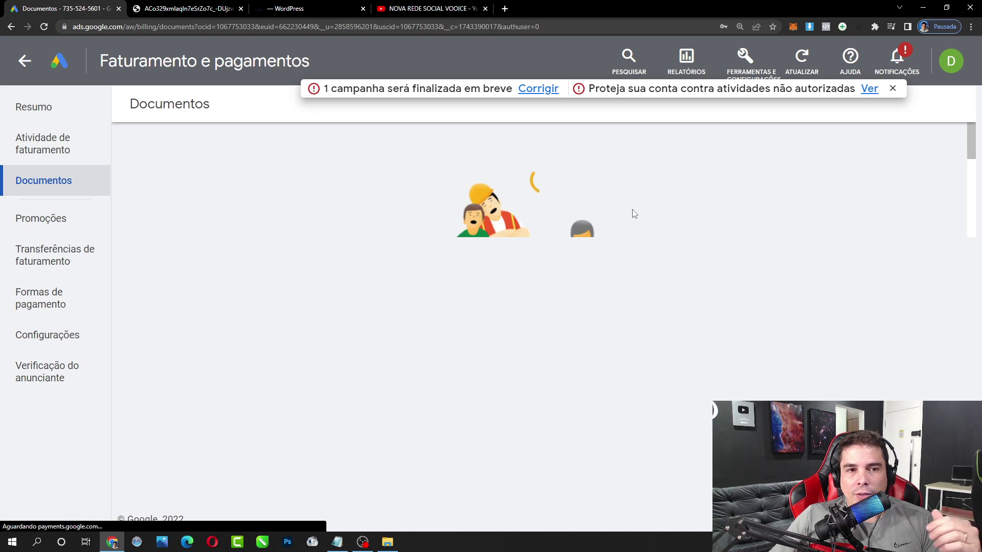
Go to the billing promotions page, view the form for adding a promotional code, and cancel it without entering a code
left_click(36, 235)
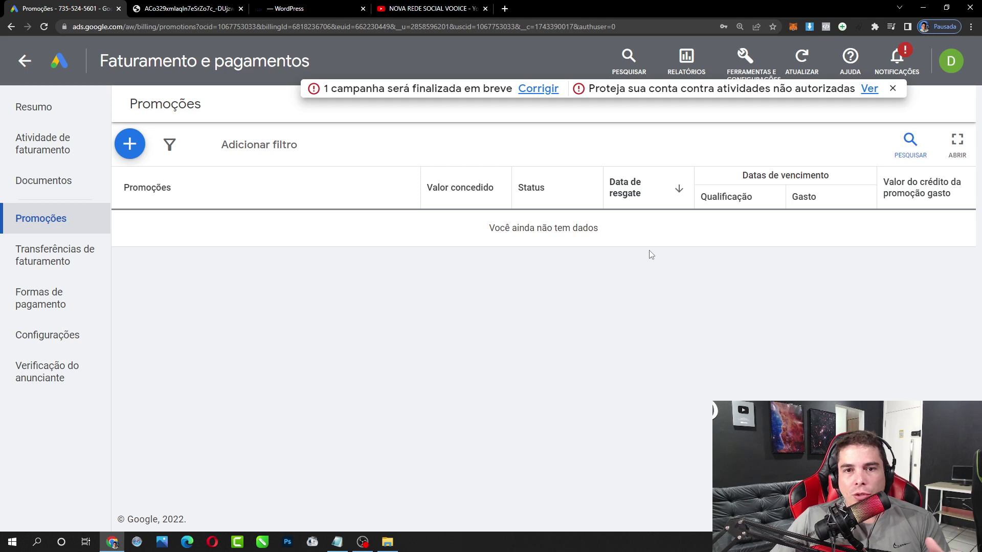
left_click(133, 155)
left_click(304, 267)
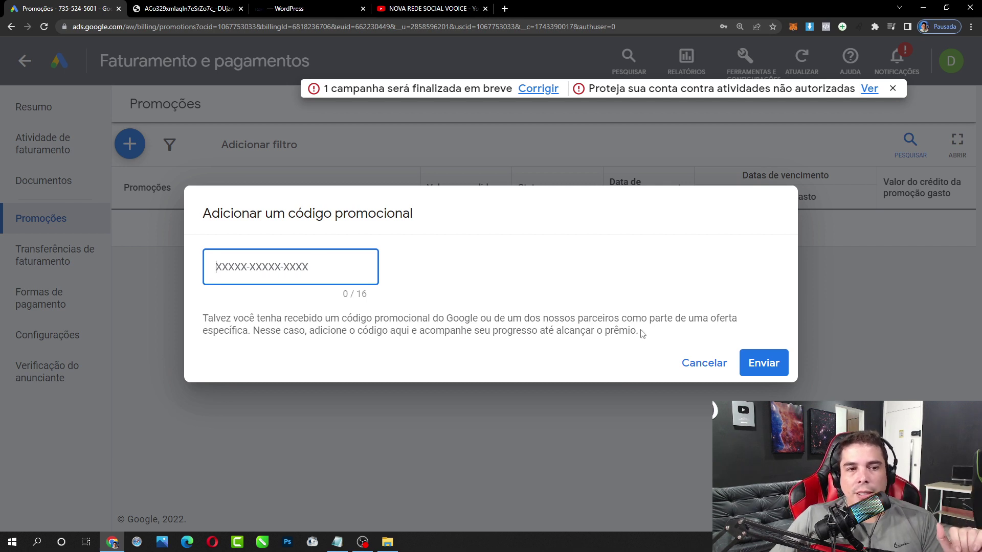
left_click(716, 362)
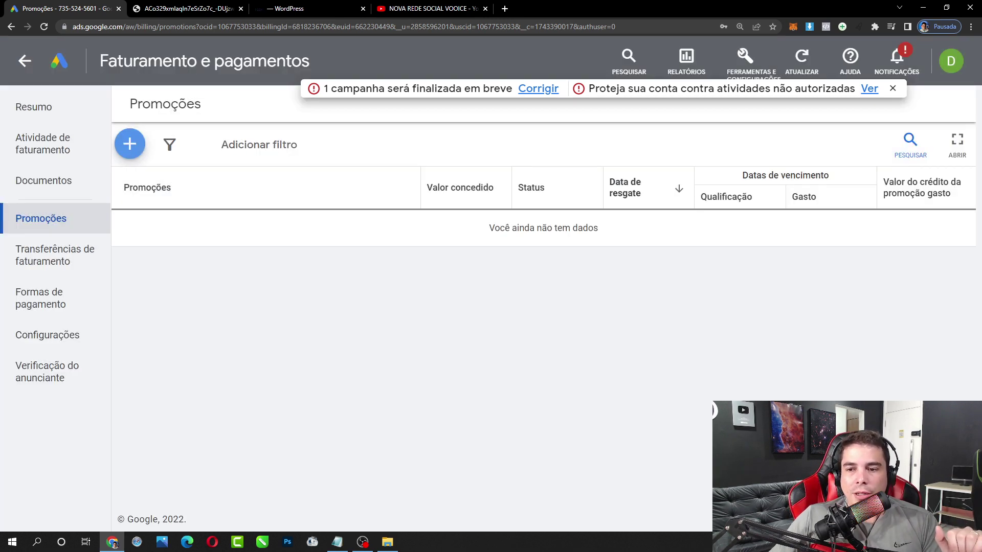